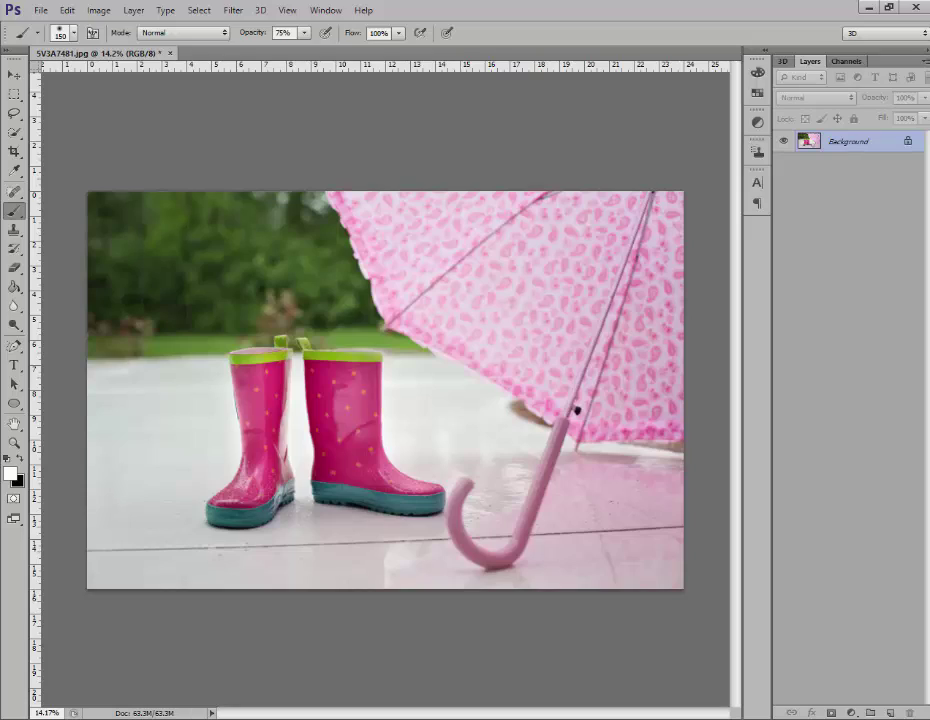
# - Load the brush file Rain Brush (1) from the computer's Downloads folder into Photoshop
pyautogui.press('super')
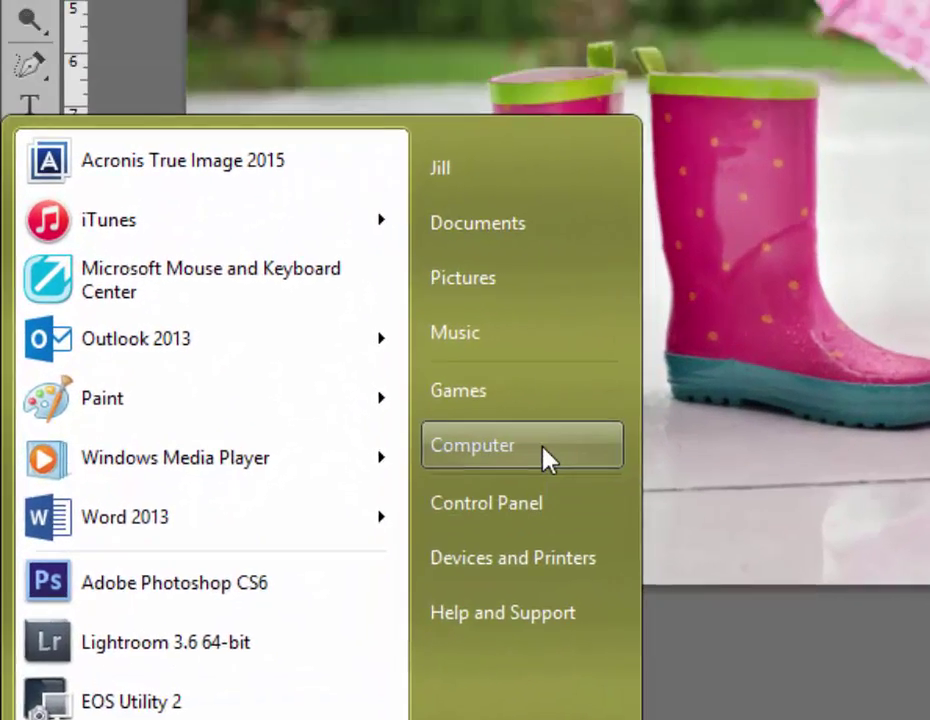
pyautogui.click(458, 322)
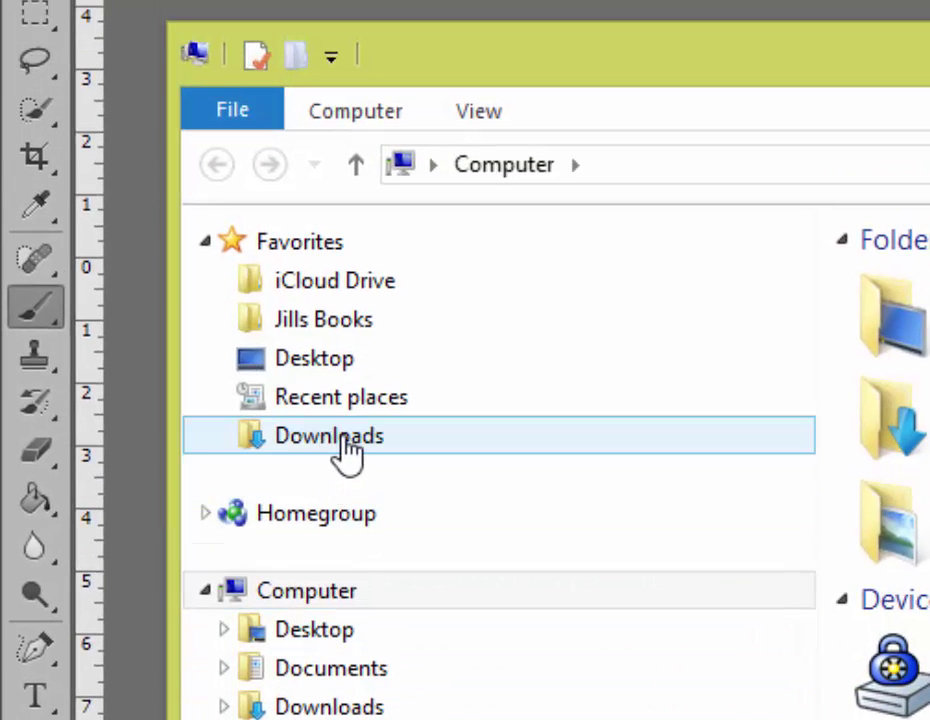
pyautogui.click(419, 451)
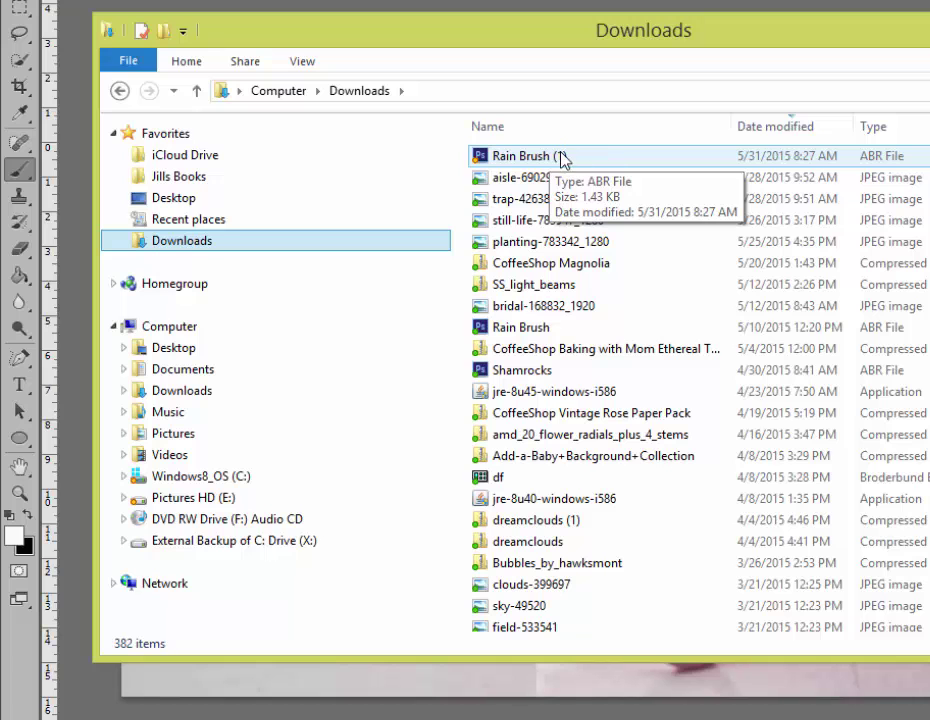
pyautogui.doubleClick(558, 160)
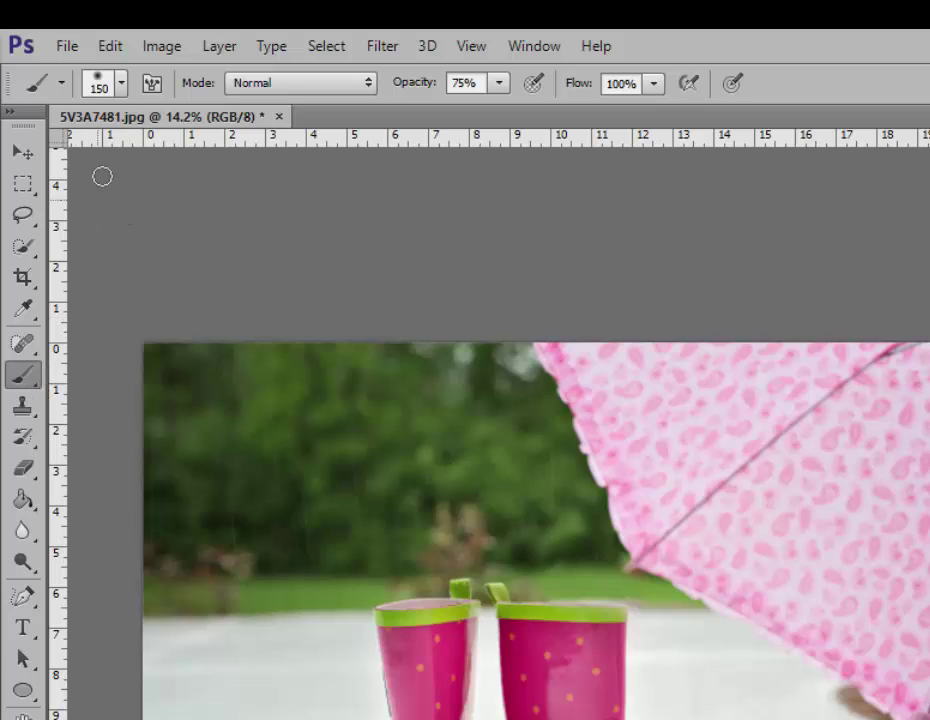
# - Choose the newly loaded 25 px rain brush, the last tip among the brush presets
pyautogui.click(121, 92)
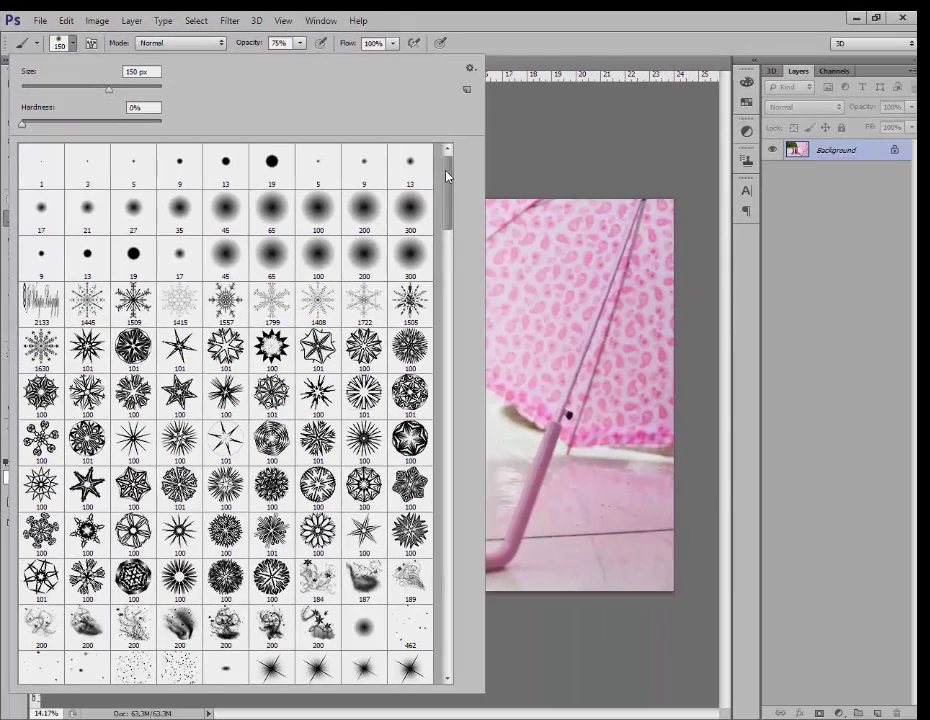
pyautogui.moveTo(446, 176); pyautogui.dragTo(444, 650)
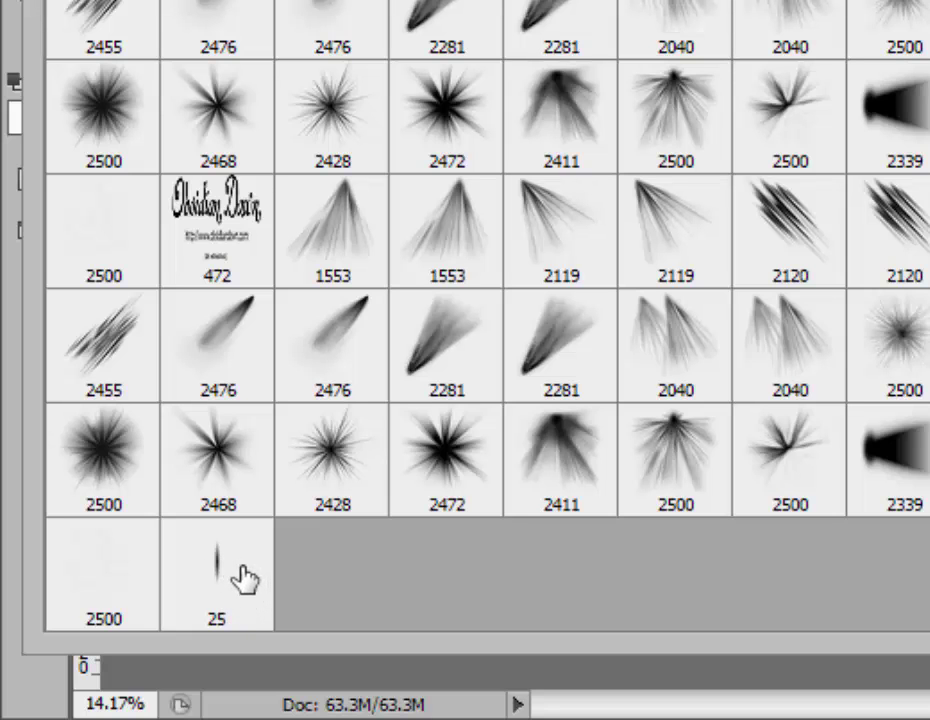
pyautogui.doubleClick(245, 578)
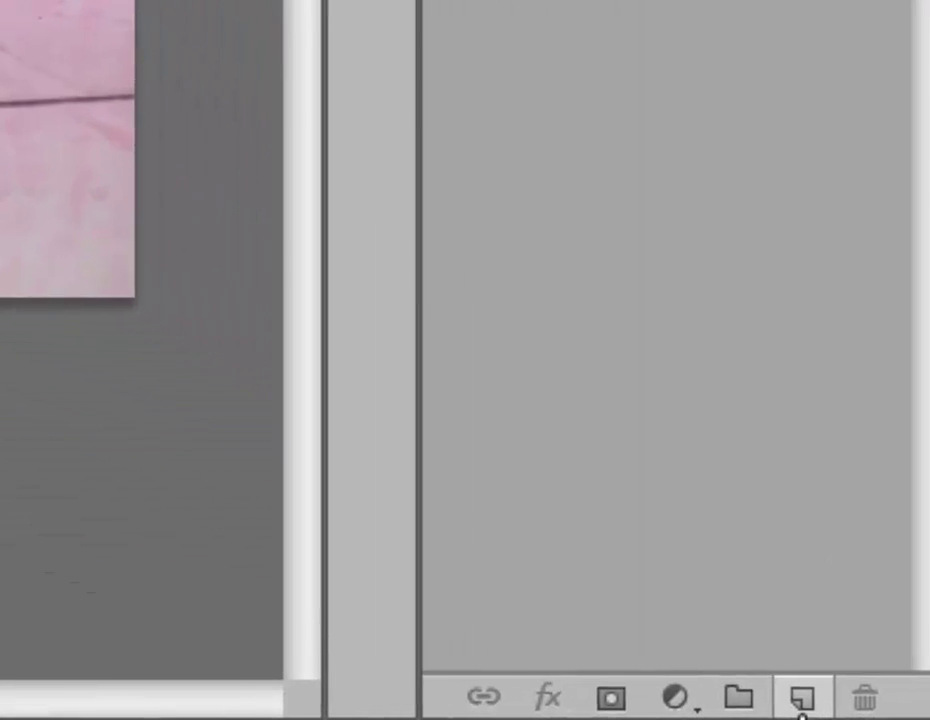
# - Add a new empty layer above the background and enlarge the rain brush to 300 px
pyautogui.click(803, 700)
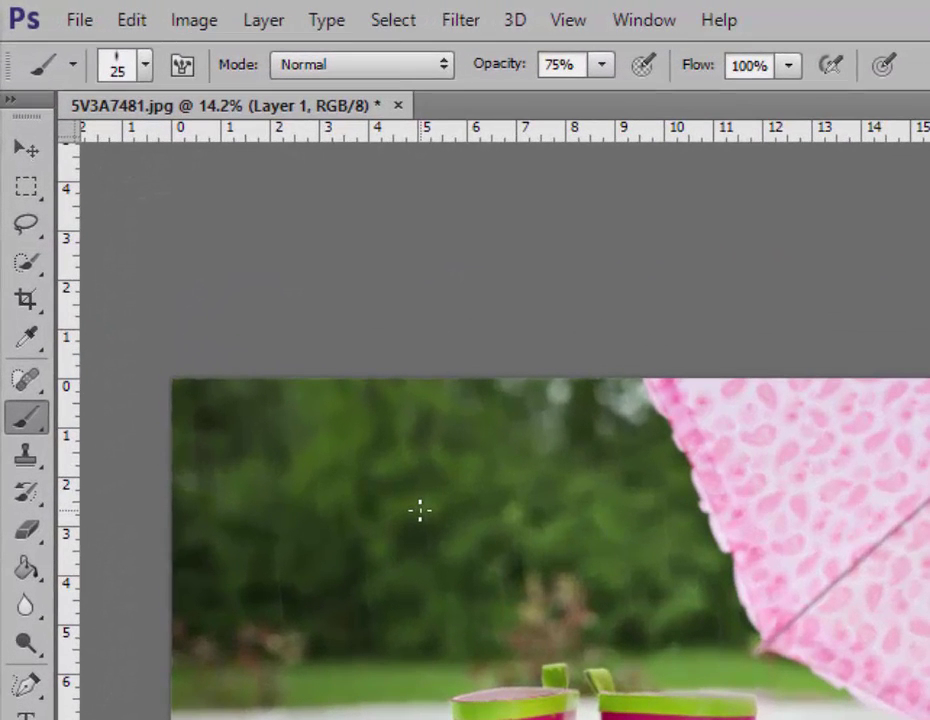
pyautogui.press(']')
pyautogui.press(']')
pyautogui.press(']')
pyautogui.press(']')
pyautogui.press(']')
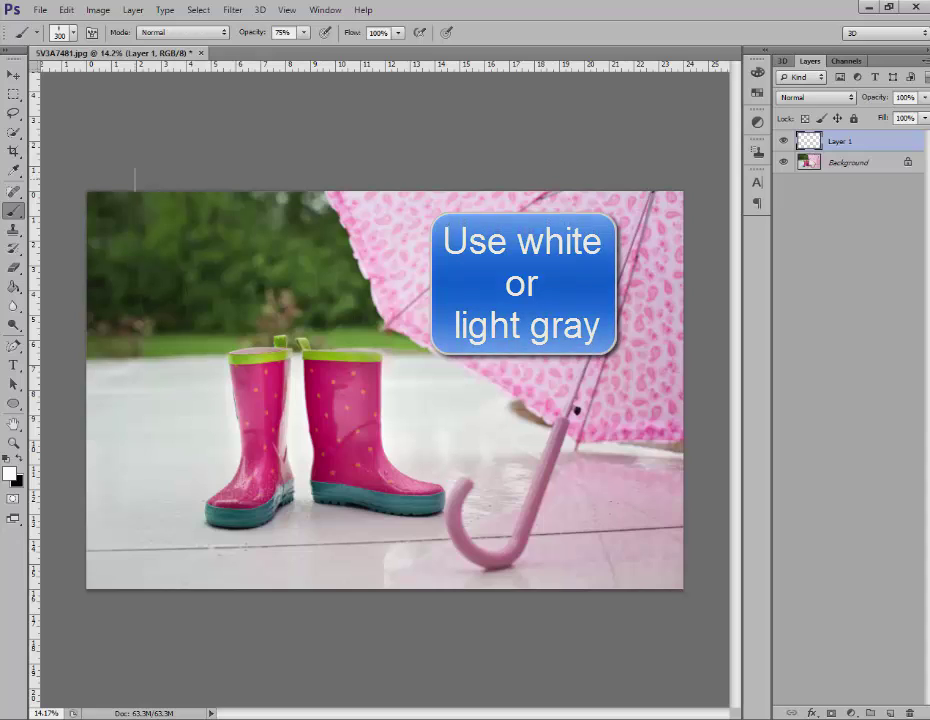
# - Paint white rain streaks in long downward strokes across the whole photo on the new layer
pyautogui.moveTo(135, 178)
pyautogui.mouseDown()
pyautogui.moveTo(110, 230)
pyautogui.moveTo(147, 435)
pyautogui.moveTo(160, 617)
pyautogui.mouseUp()
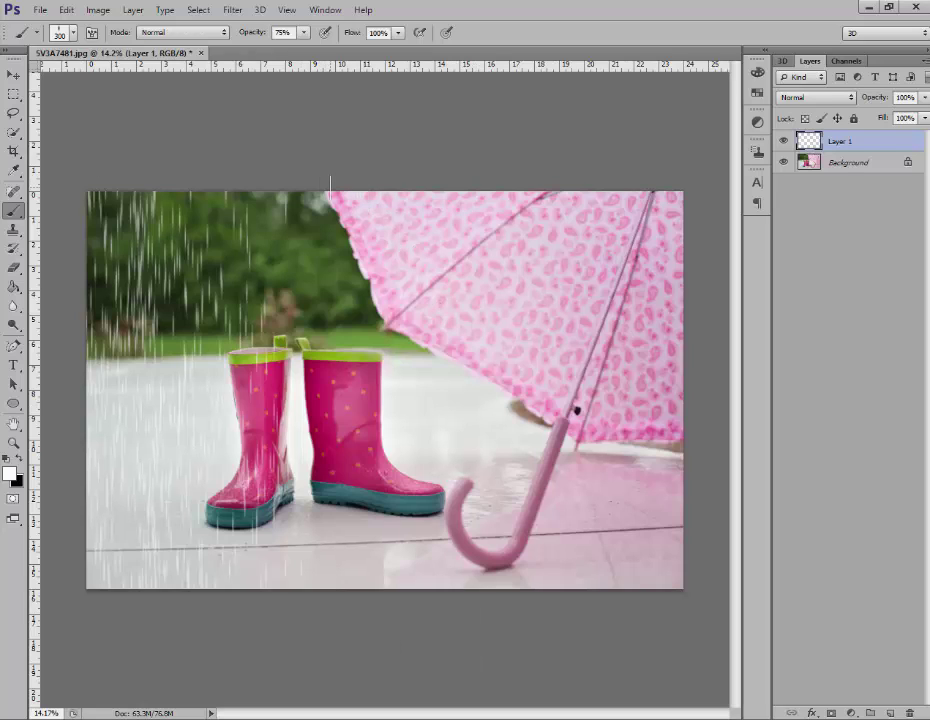
pyautogui.moveTo(330, 182); pyautogui.dragTo(380, 665)
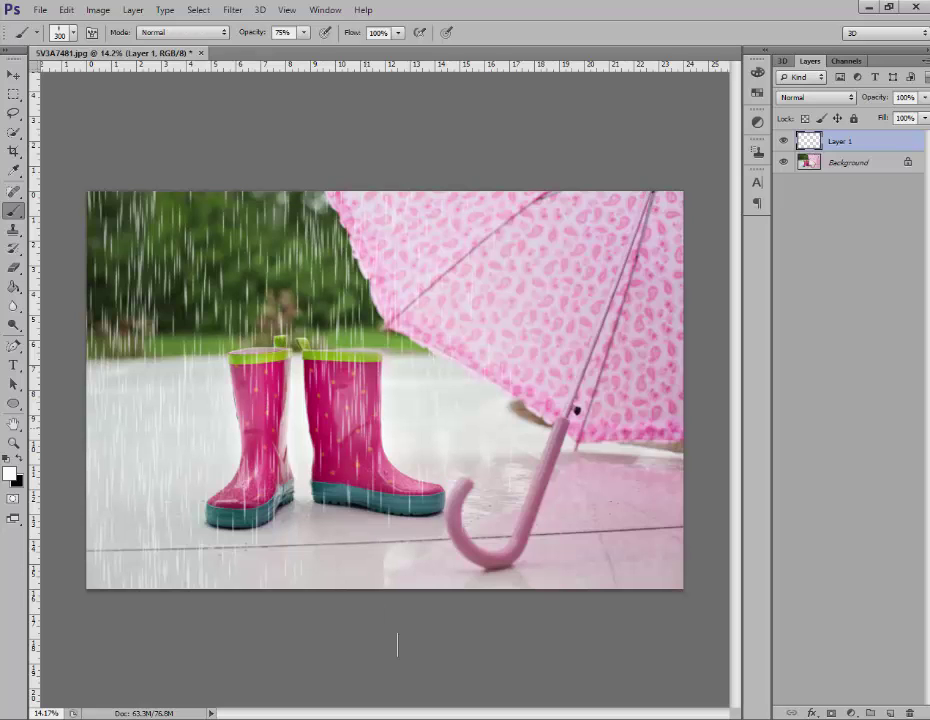
pyautogui.moveTo(498, 180)
pyautogui.mouseDown()
pyautogui.moveTo(530, 355)
pyautogui.moveTo(542, 588)
pyautogui.mouseUp()
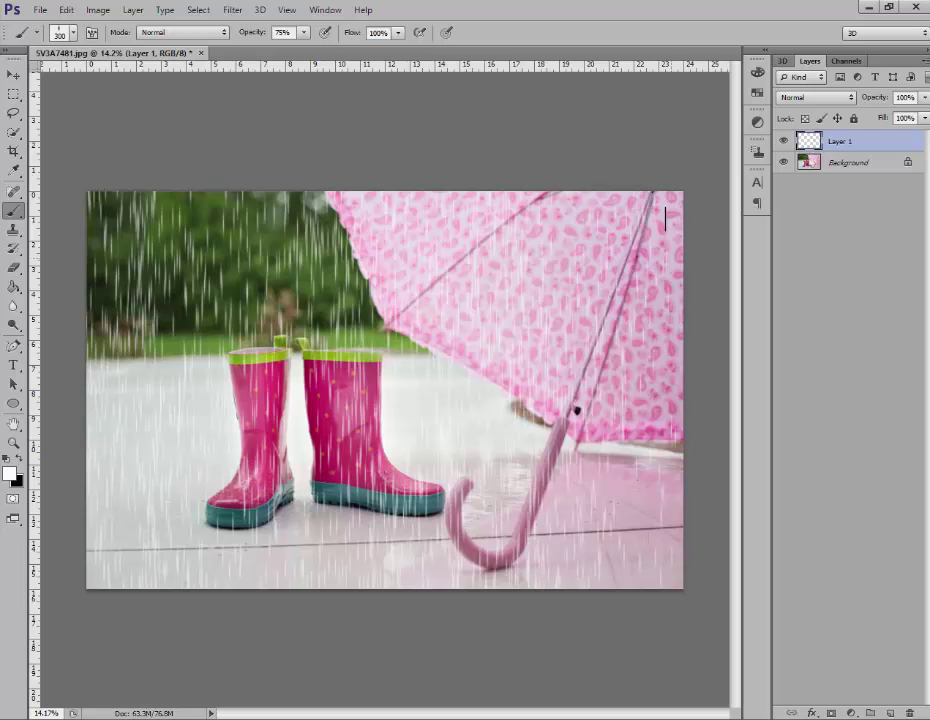
pyautogui.moveTo(661, 207); pyautogui.dragTo(703, 637)
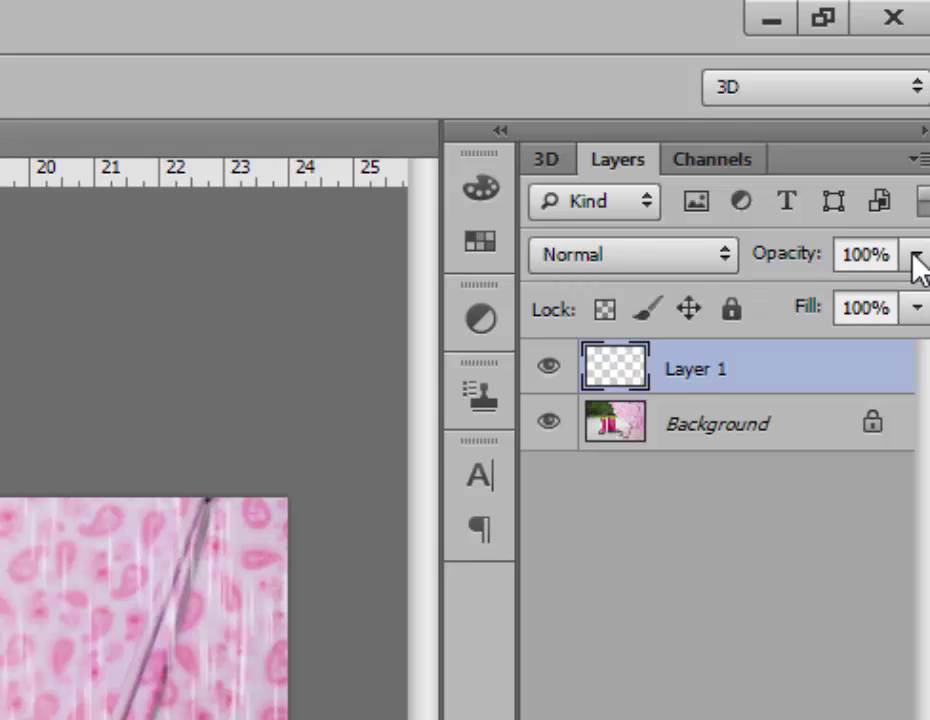
# - Lower the rain layer's opacity to 62%
pyautogui.click(915, 258)
pyautogui.moveTo(918, 305); pyautogui.dragTo(904, 315)
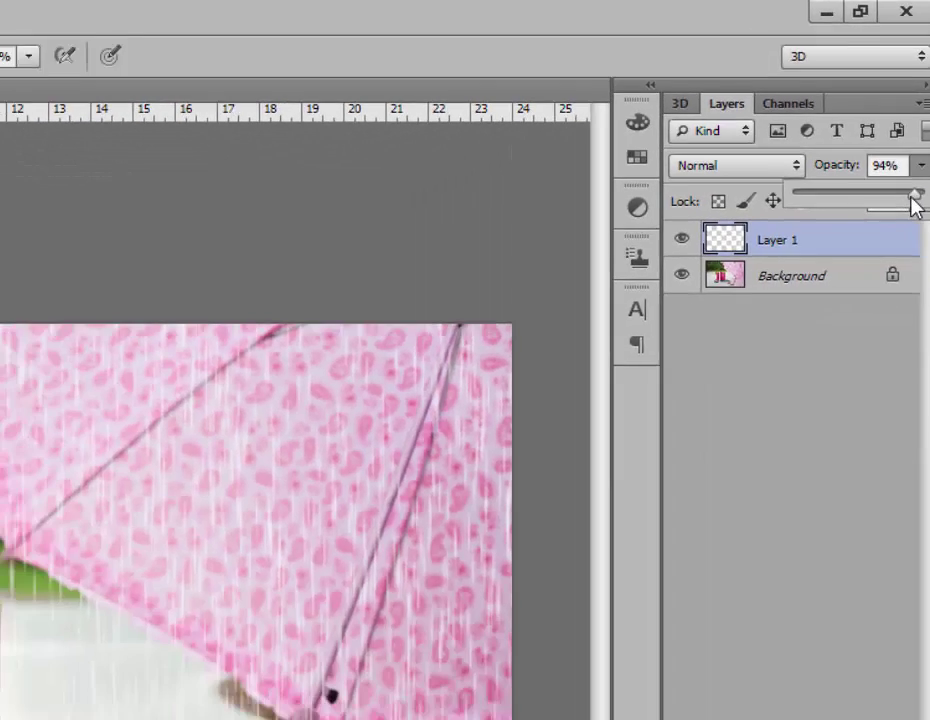
pyautogui.moveTo(915, 205); pyautogui.dragTo(885, 204)
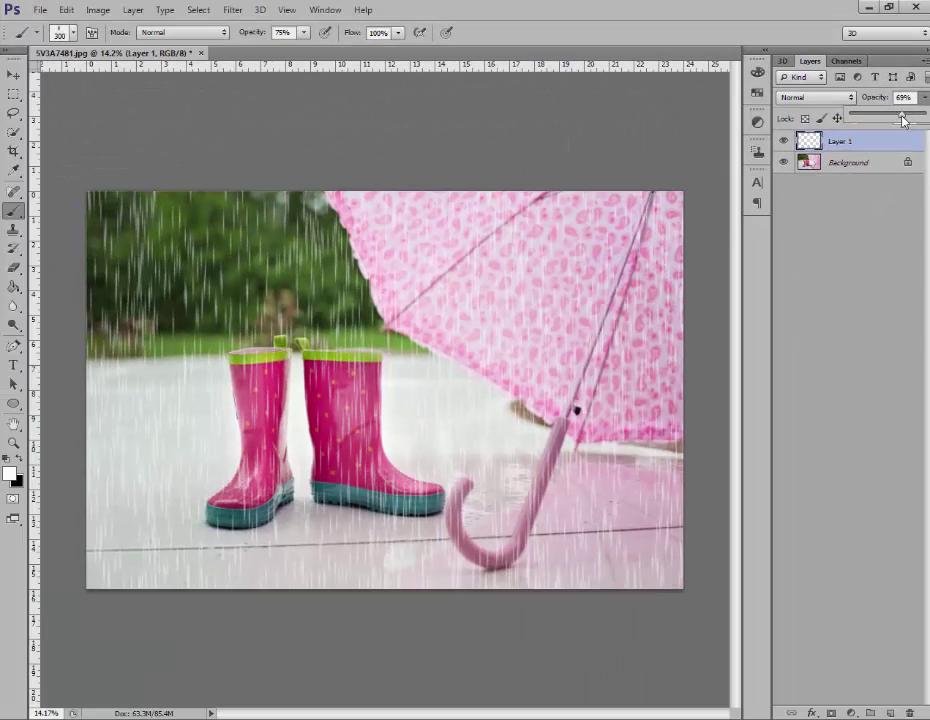
pyautogui.moveTo(903, 120); pyautogui.dragTo(899, 122)
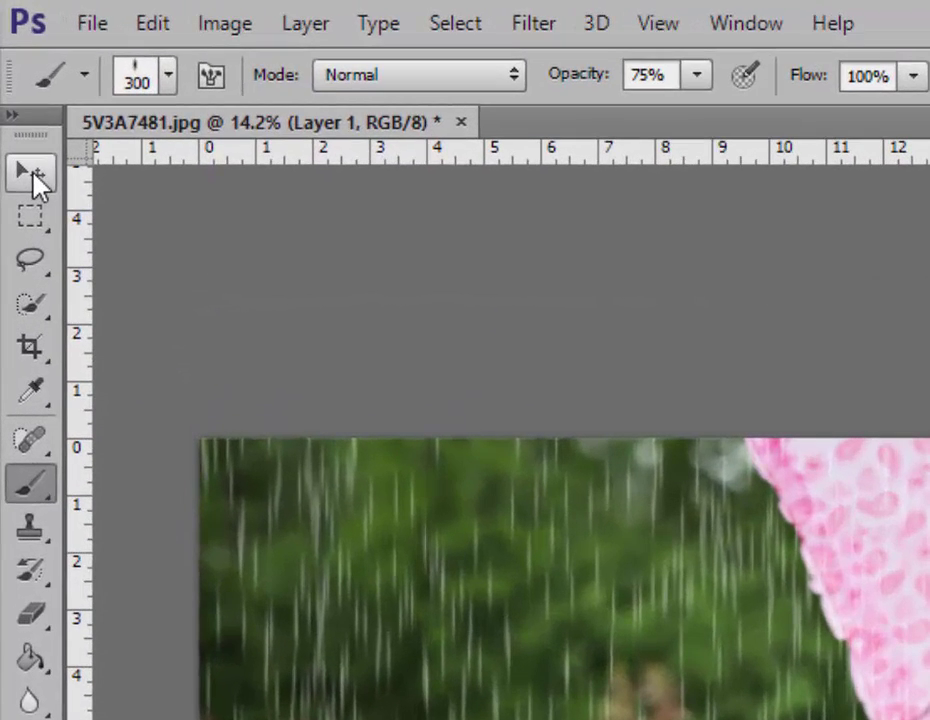
# - Rotate the rain layer about 8.9° clockwise with the transform controls so the rain falls diagonally
pyautogui.click(32, 174)
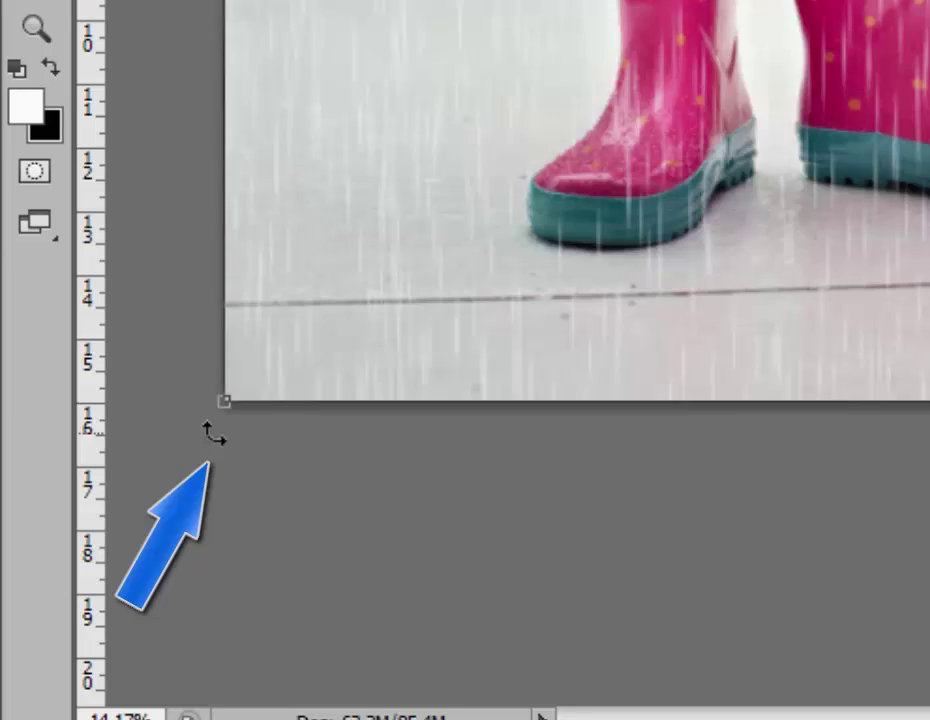
pyautogui.moveTo(212, 432); pyautogui.dragTo(147, 360)
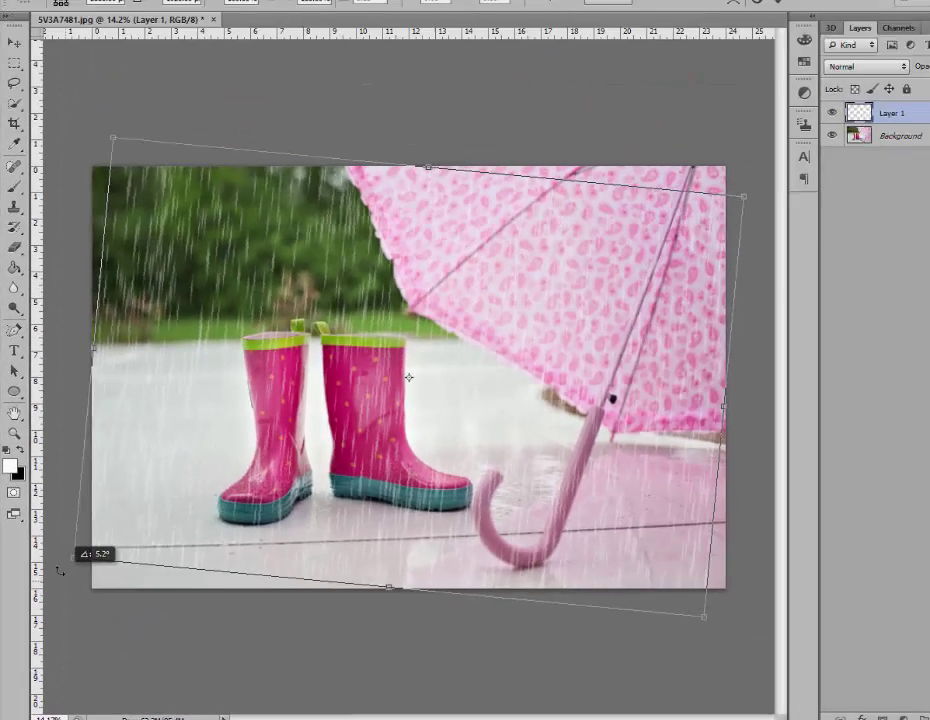
pyautogui.moveTo(60, 570)
pyautogui.mouseDown()
pyautogui.moveTo(48, 554)
pyautogui.moveTo(50, 566)
pyautogui.mouseUp()
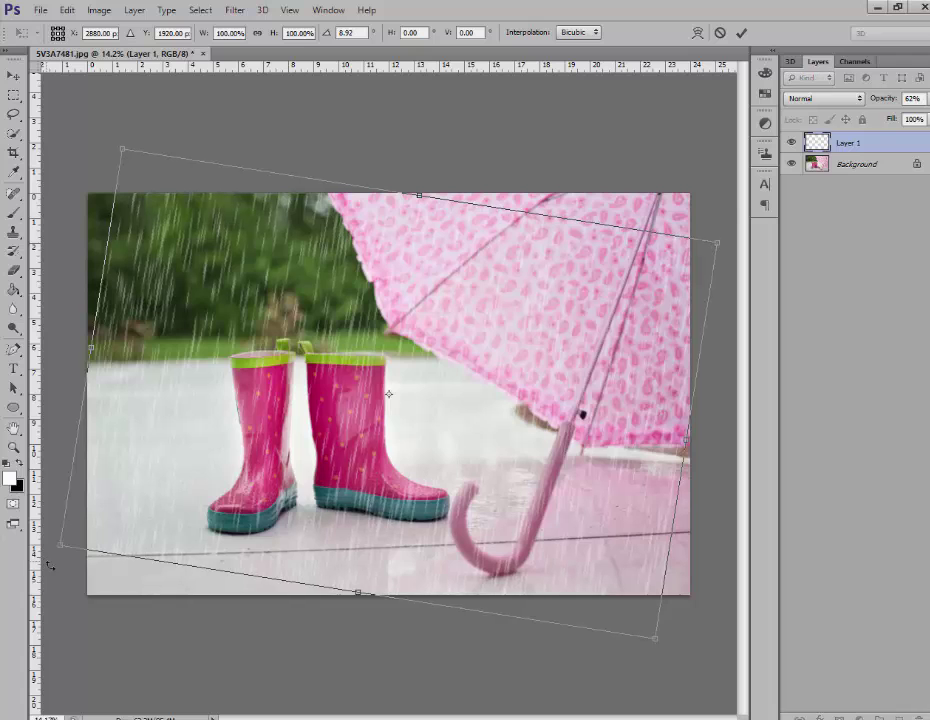
# - Stretch the rotated rain layer to about 106.6% width and 123.5% height to cover the photo, and apply the transformation
pyautogui.moveTo(358, 593); pyautogui.dragTo(346, 658)
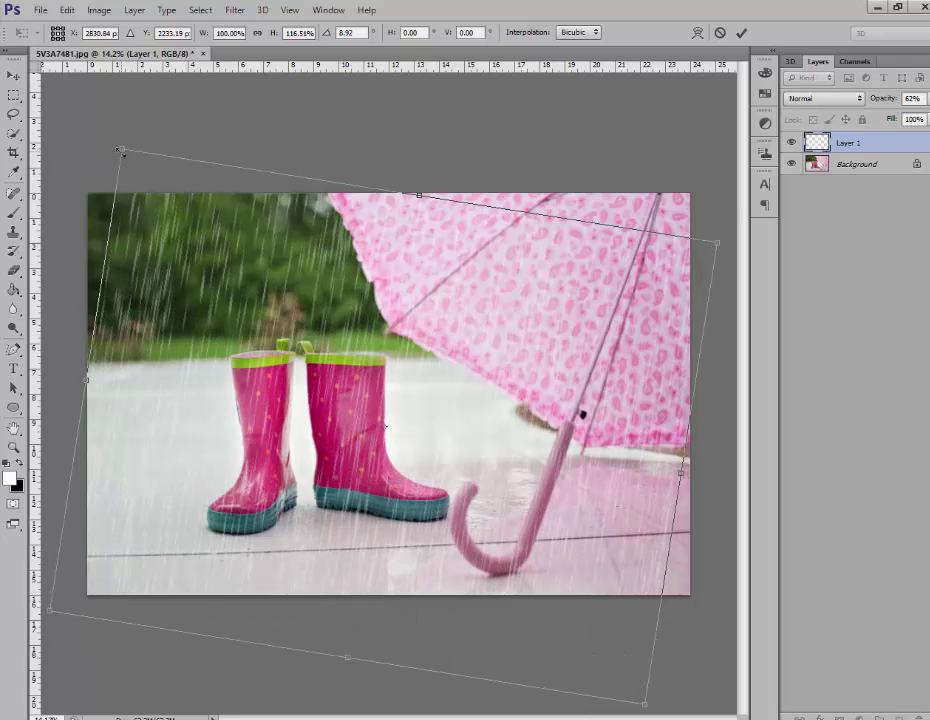
pyautogui.moveTo(119, 151); pyautogui.dragTo(80, 117)
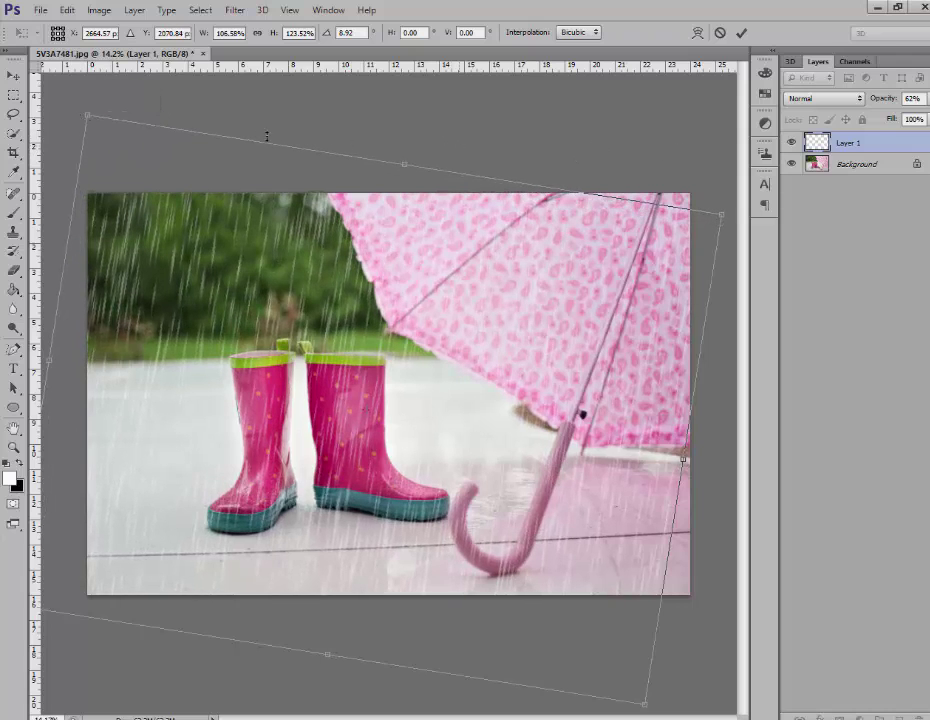
pyautogui.click(14, 95)
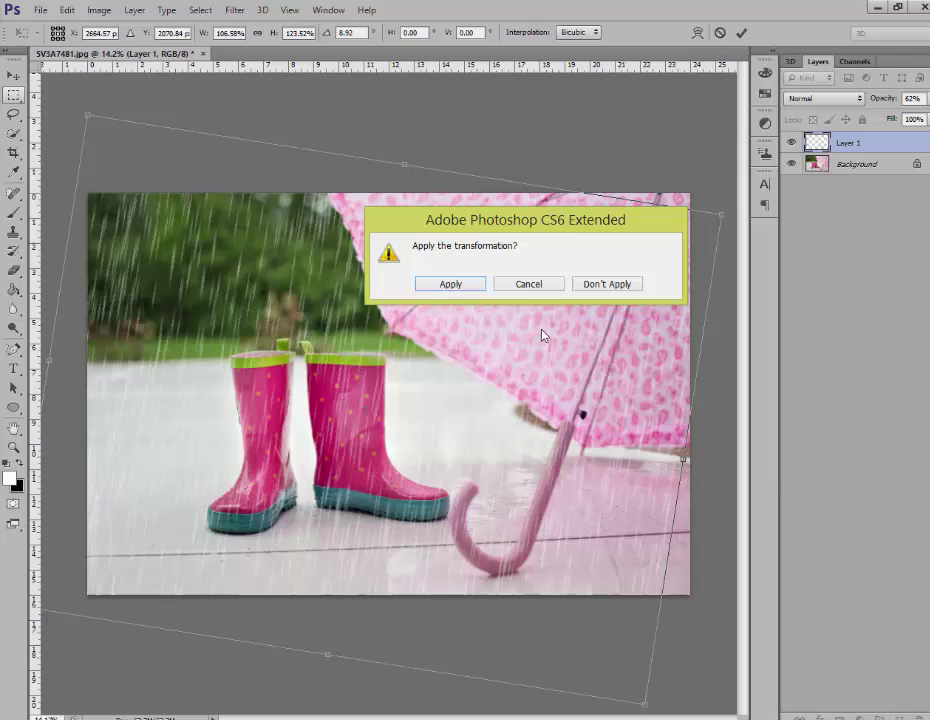
pyautogui.click(459, 287)
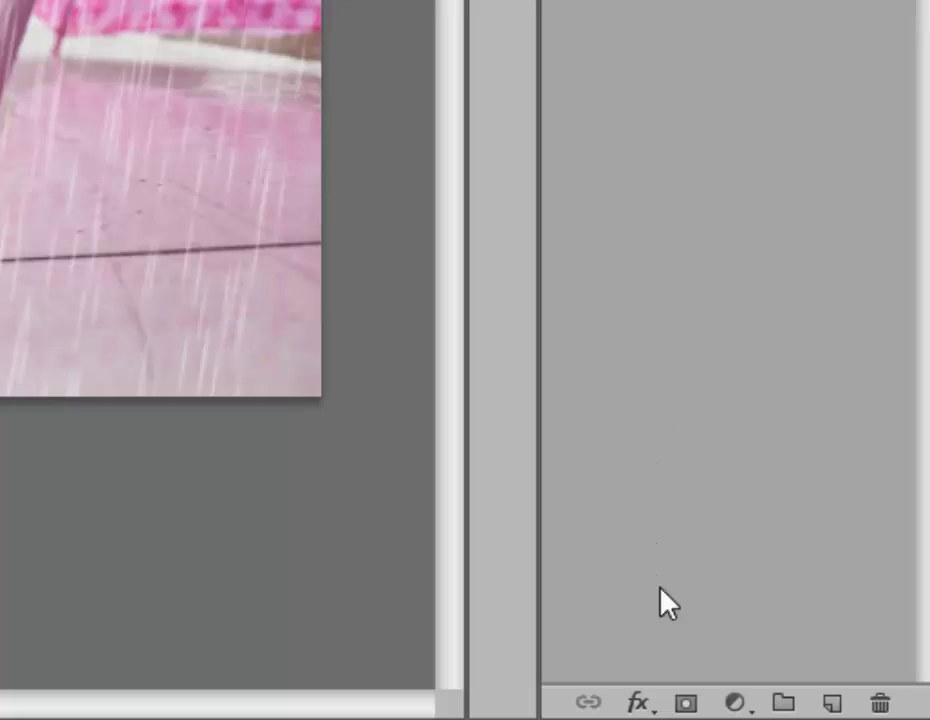
# - Add a layer mask to the rain layer and make black the foreground color
pyautogui.click(694, 705)
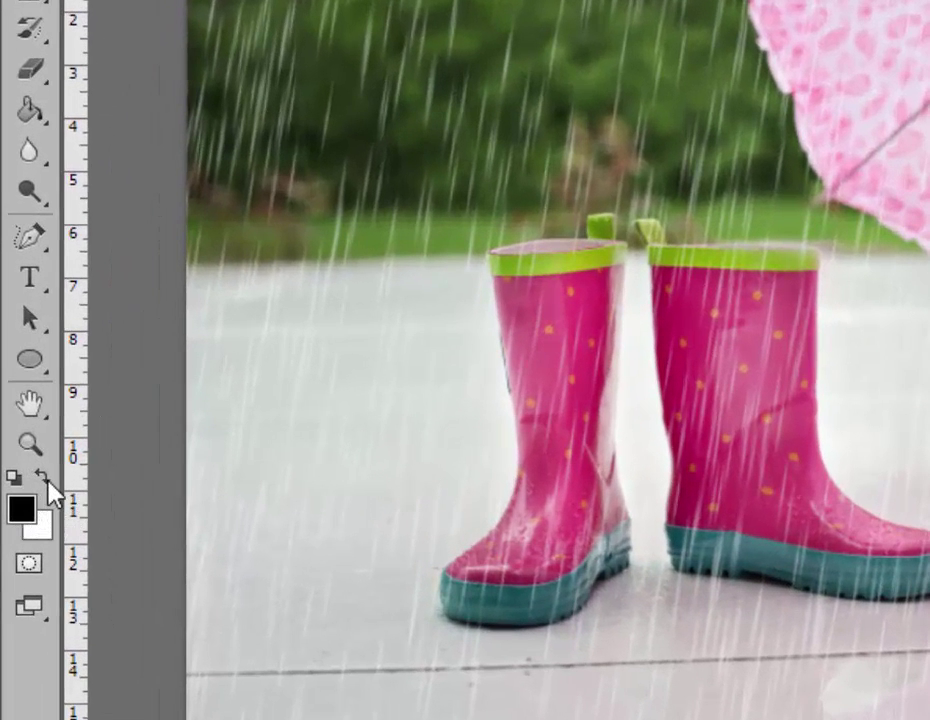
pyautogui.click(43, 479)
pyautogui.click(43, 479)
pyautogui.click(44, 480)
pyautogui.click(40, 480)
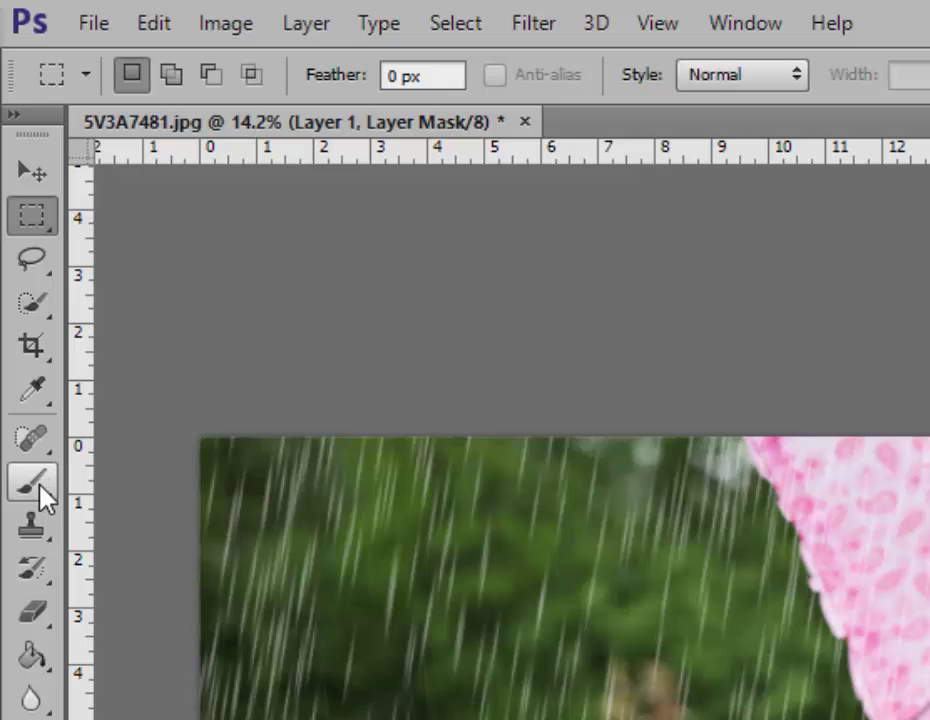
# - Switch to the Brush tool with the soft round 45 px tip
pyautogui.click(40, 486)
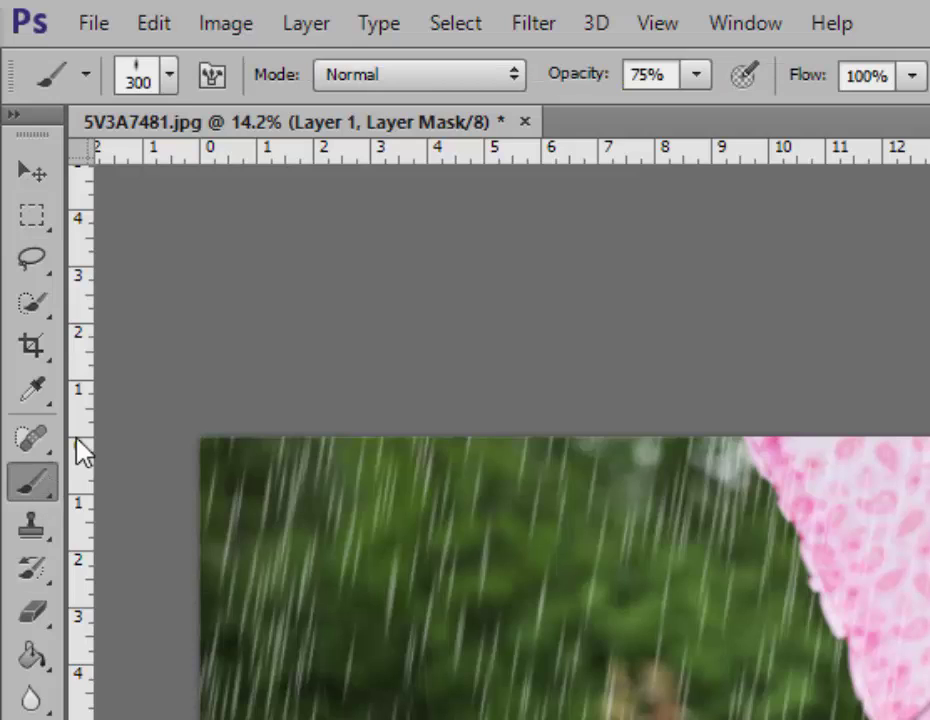
pyautogui.click(170, 77)
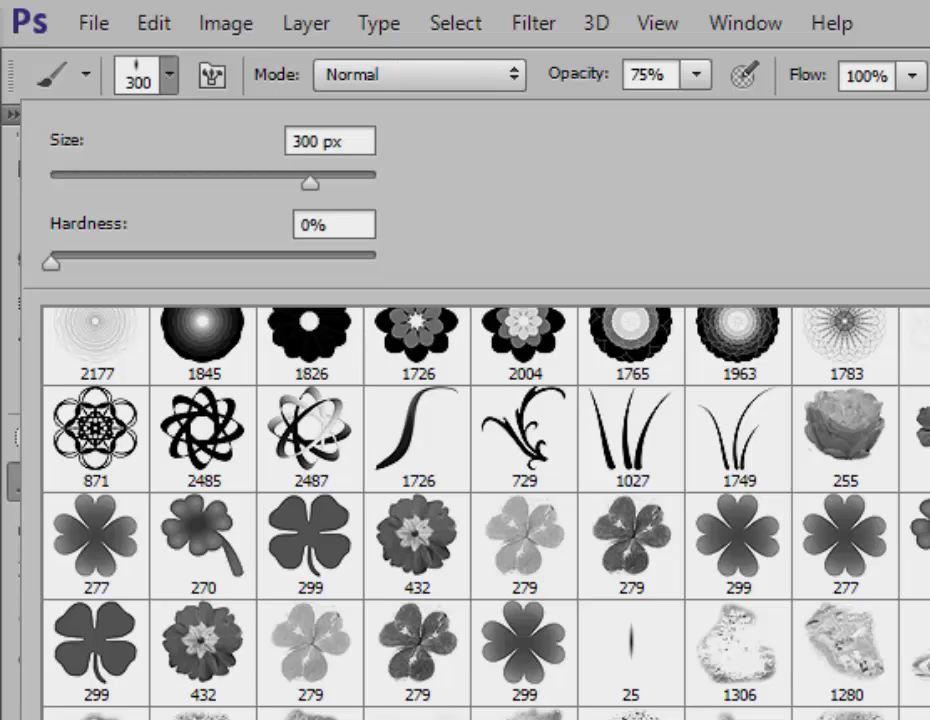
pyautogui.scroll(10, 830, 442)
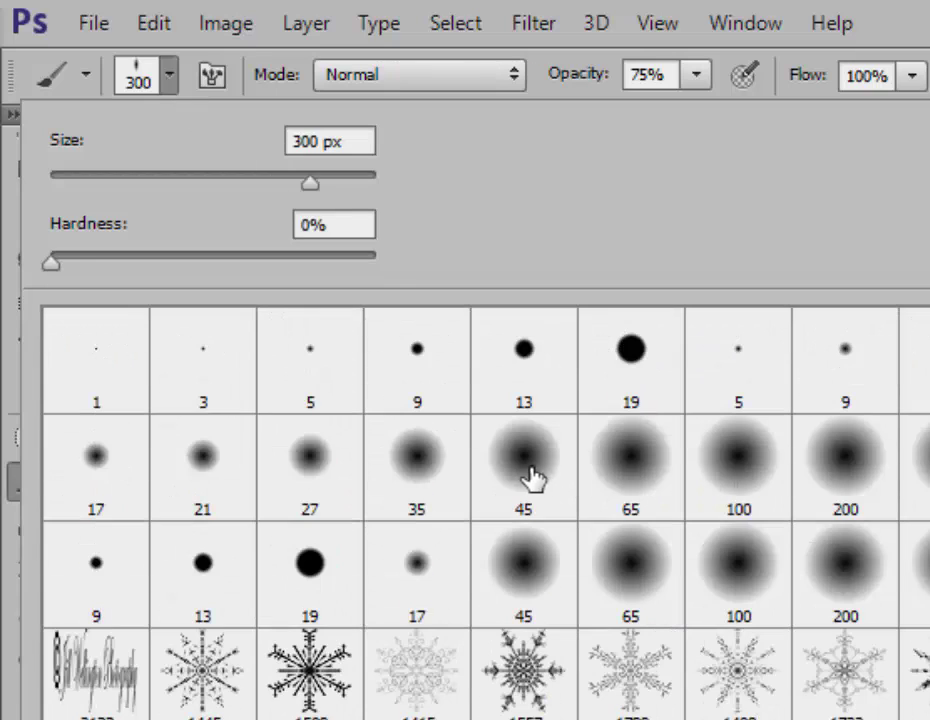
pyautogui.doubleClick(533, 478)
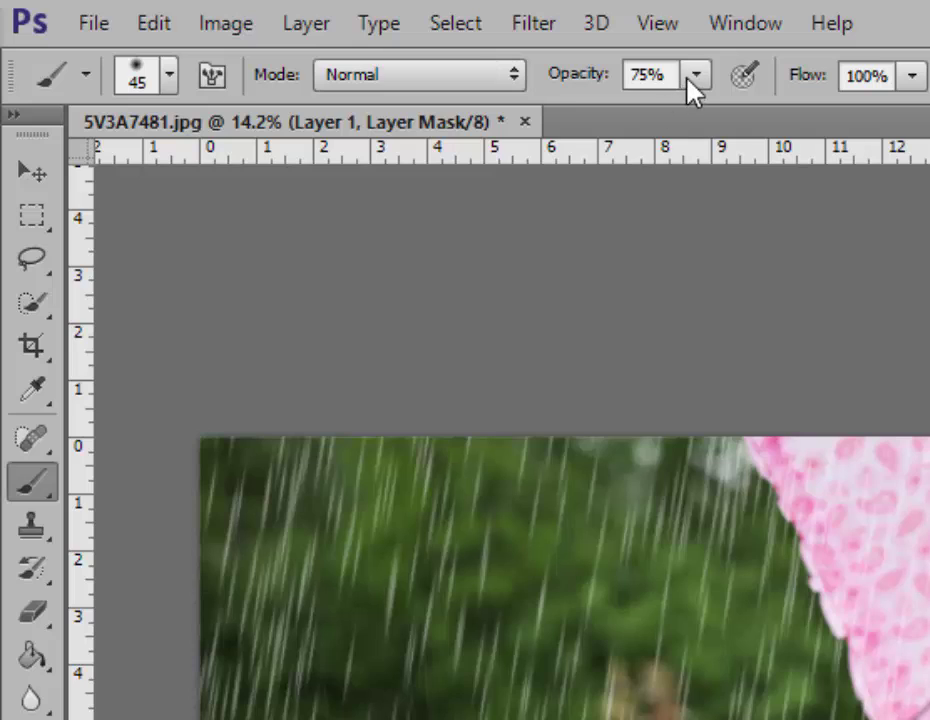
# - Set the brush opacity to 37% and enlarge the soft brush to 700 px
pyautogui.click(692, 78)
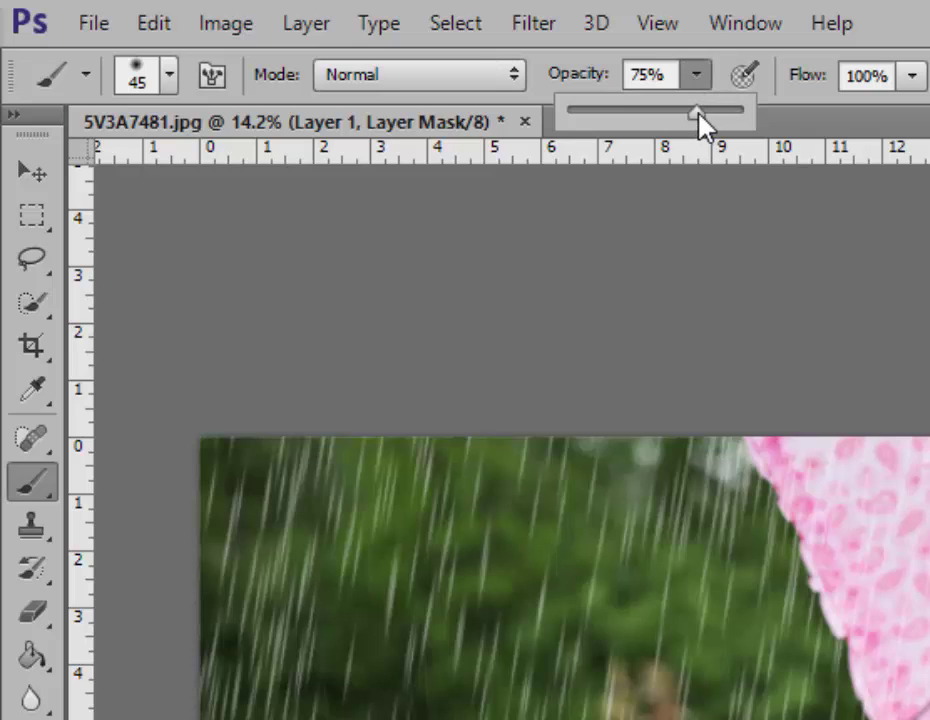
pyautogui.moveTo(699, 113); pyautogui.dragTo(666, 107)
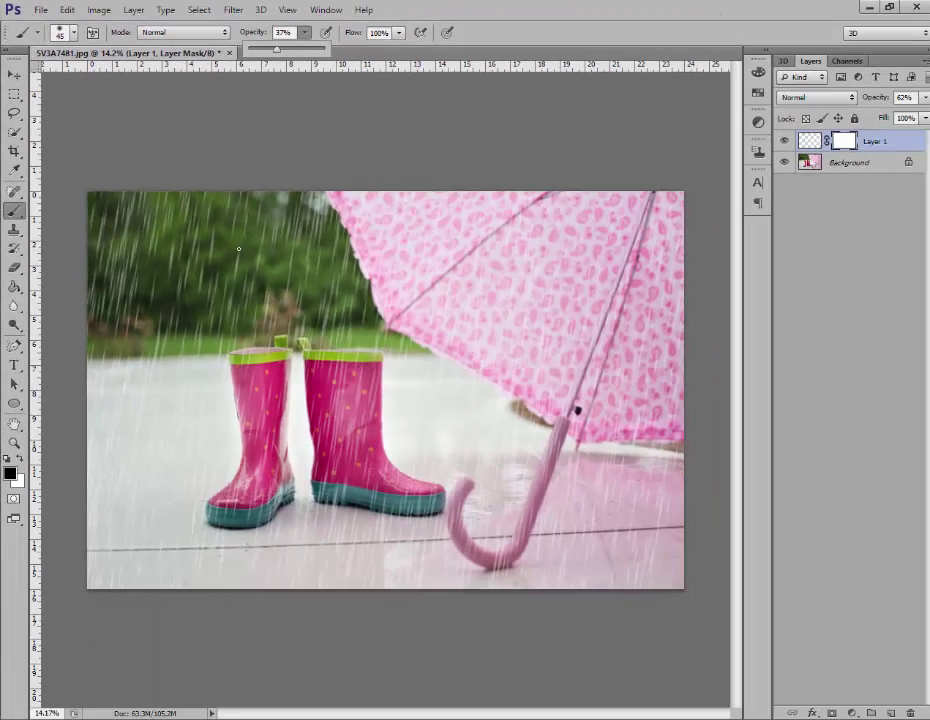
pyautogui.press(']')
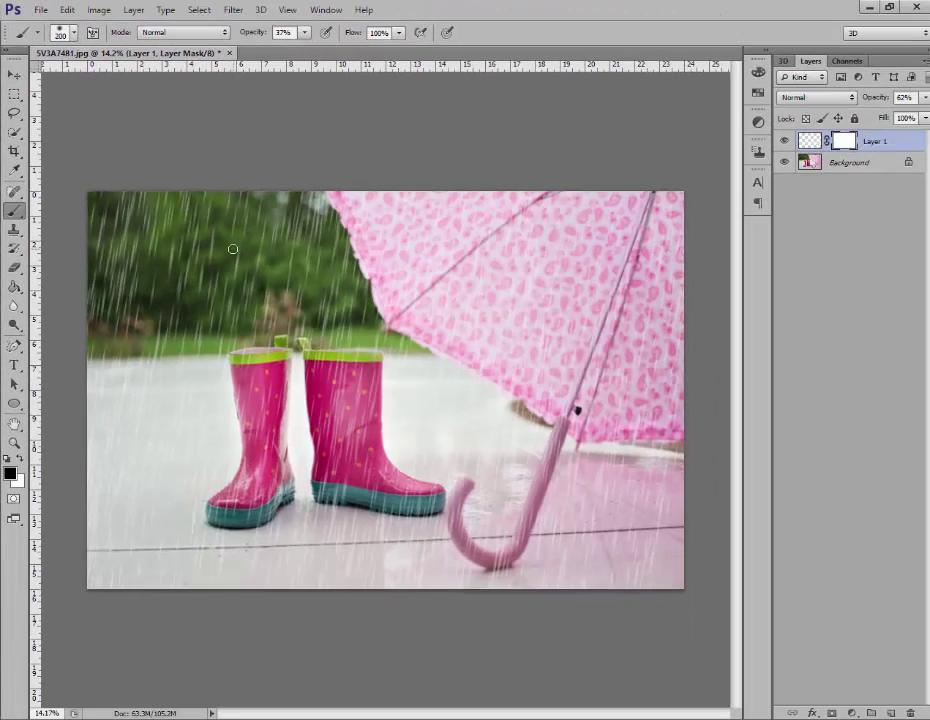
pyautogui.press(']')
pyautogui.press(']')
pyautogui.press(']')
pyautogui.press(']')
pyautogui.press(']')
pyautogui.press(']')
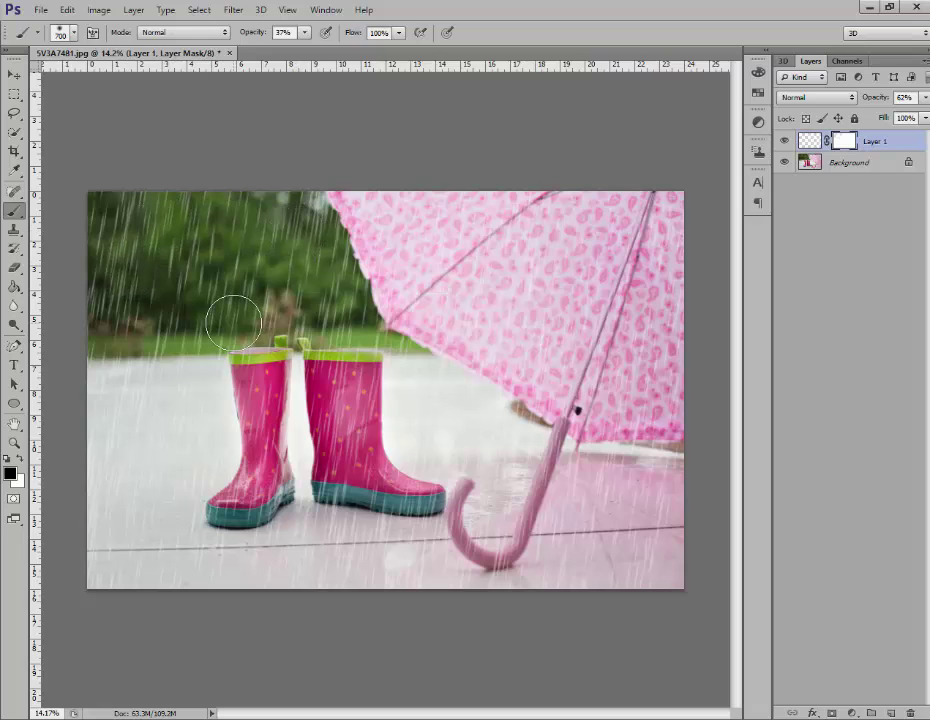
# - Paint black on the layer mask over parts of the pavement and both boots to soften the rain there
pyautogui.moveTo(143, 407); pyautogui.dragTo(127, 453)
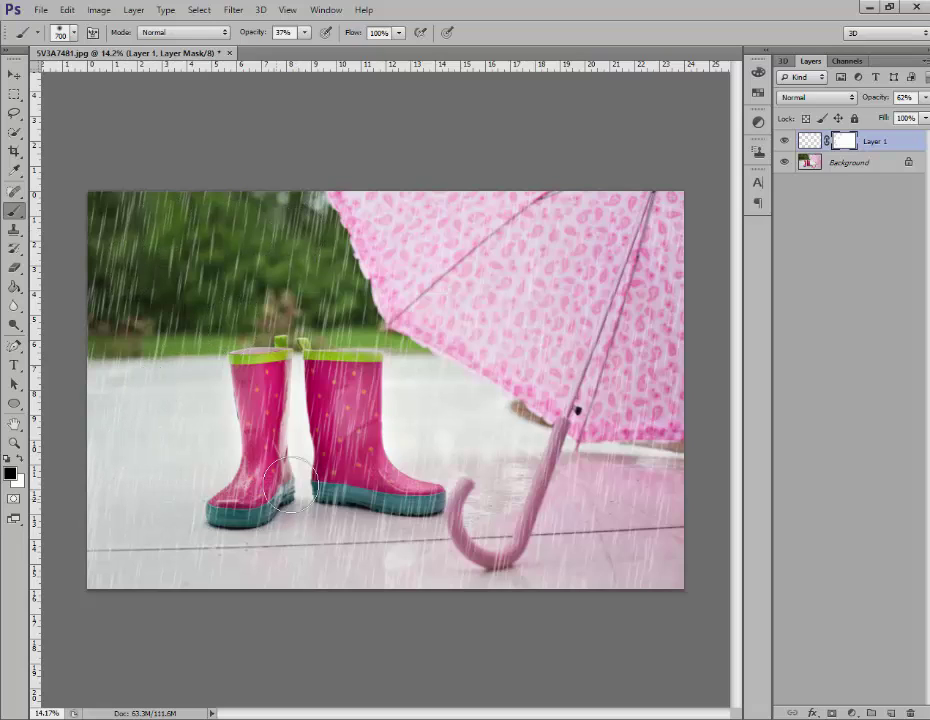
pyautogui.moveTo(290, 483); pyautogui.dragTo(247, 389)
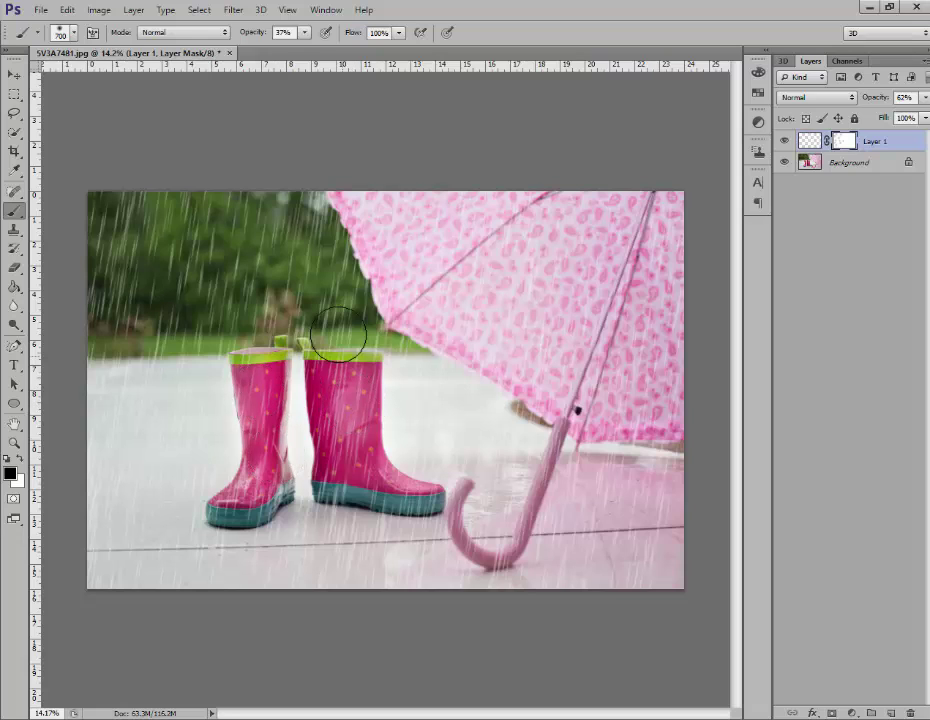
pyautogui.moveTo(338, 336); pyautogui.dragTo(341, 491)
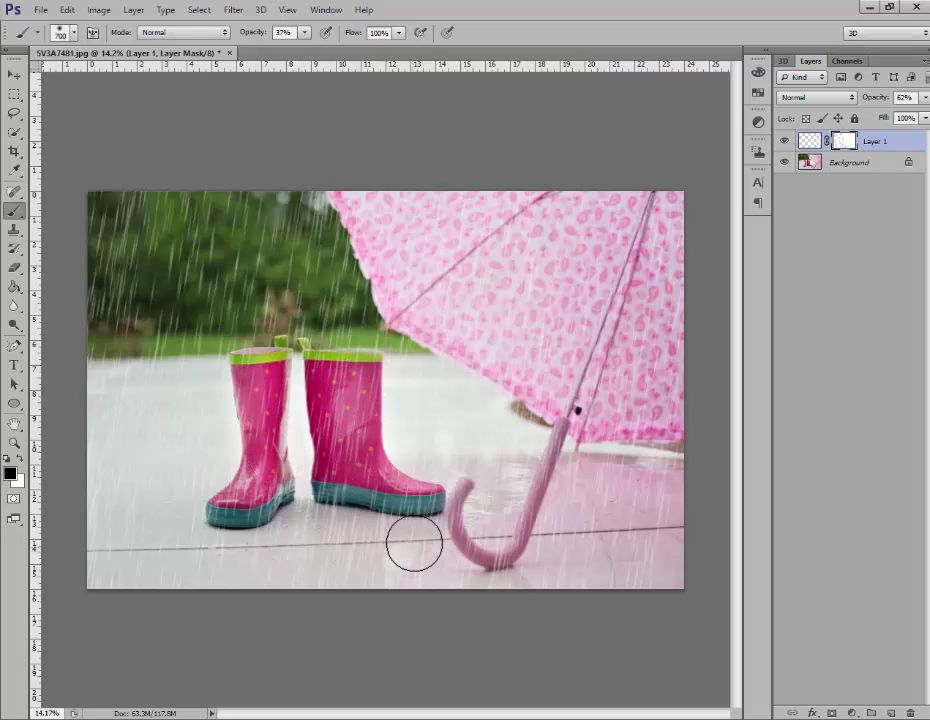
pyautogui.moveTo(414, 543)
pyautogui.mouseDown()
pyautogui.moveTo(422, 408)
pyautogui.moveTo(475, 452)
pyautogui.moveTo(602, 519)
pyautogui.moveTo(621, 483)
pyautogui.moveTo(604, 481)
pyautogui.moveTo(550, 568)
pyautogui.moveTo(614, 560)
pyautogui.mouseUp()
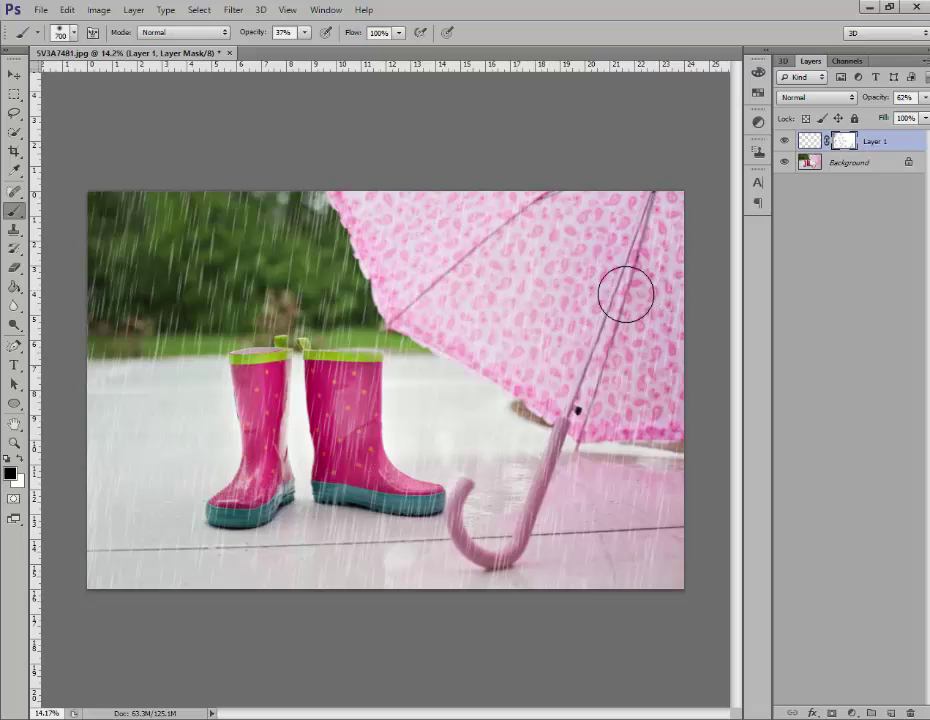
# - Erase the rain beneath the umbrella by painting its canopy black on the mask with an 800 px brush at 100% opacity
pyautogui.press(']')
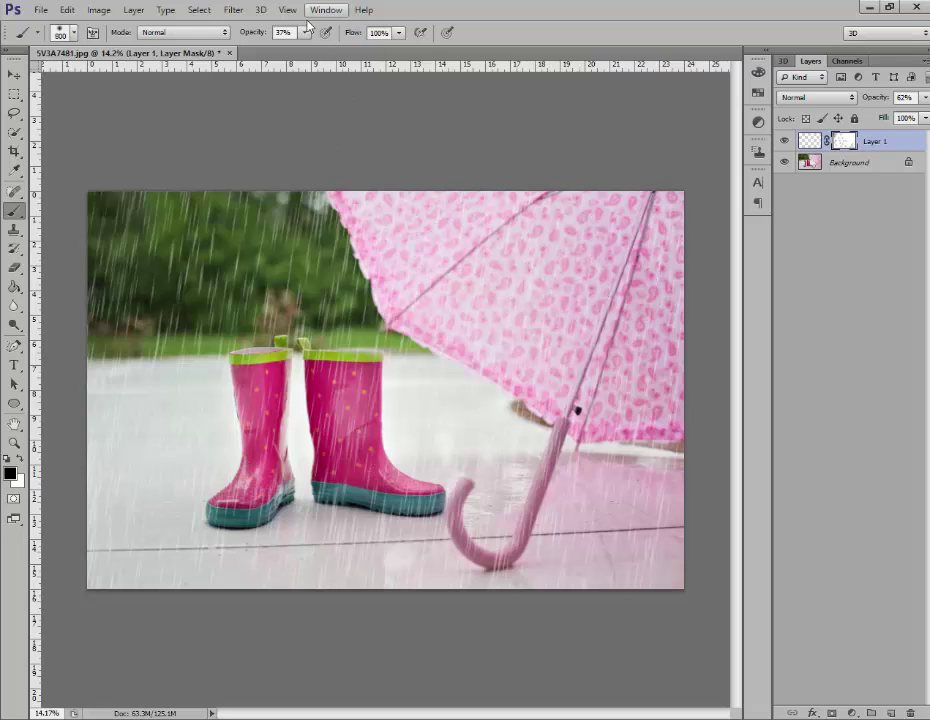
pyautogui.click(304, 32)
pyautogui.moveTo(305, 48); pyautogui.dragTo(334, 49)
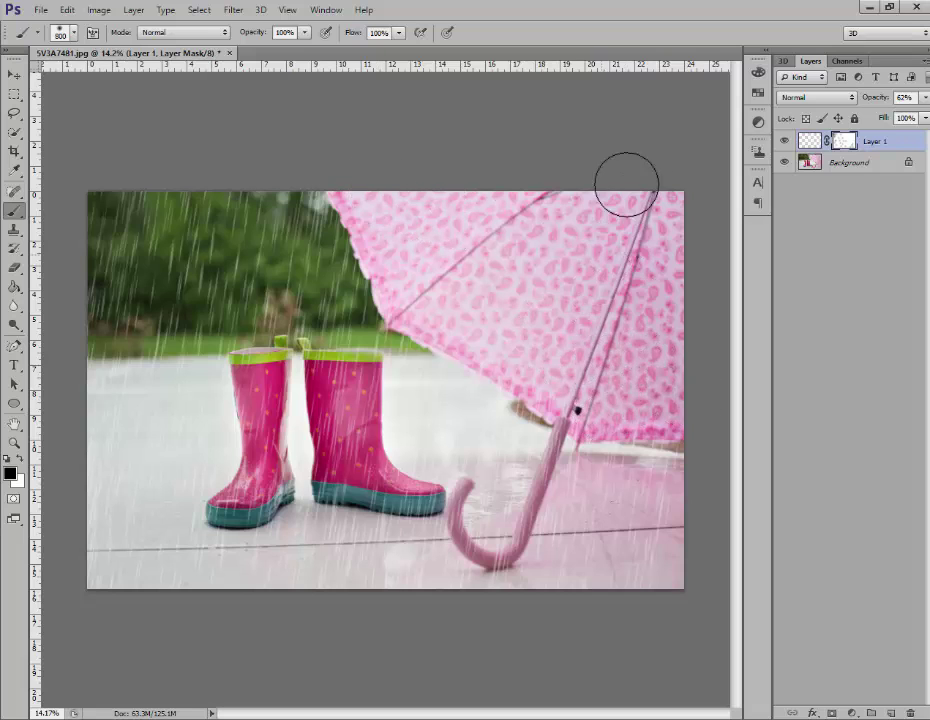
pyautogui.moveTo(626, 184)
pyautogui.mouseDown()
pyautogui.moveTo(571, 254)
pyautogui.moveTo(621, 278)
pyautogui.moveTo(545, 254)
pyautogui.moveTo(596, 265)
pyautogui.moveTo(555, 248)
pyautogui.mouseUp()
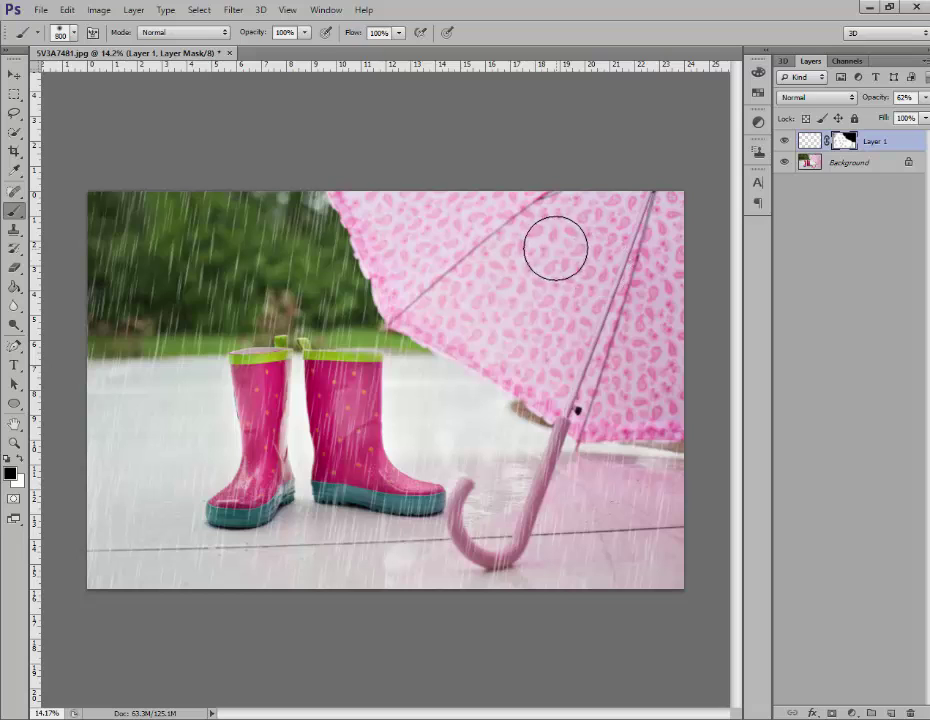